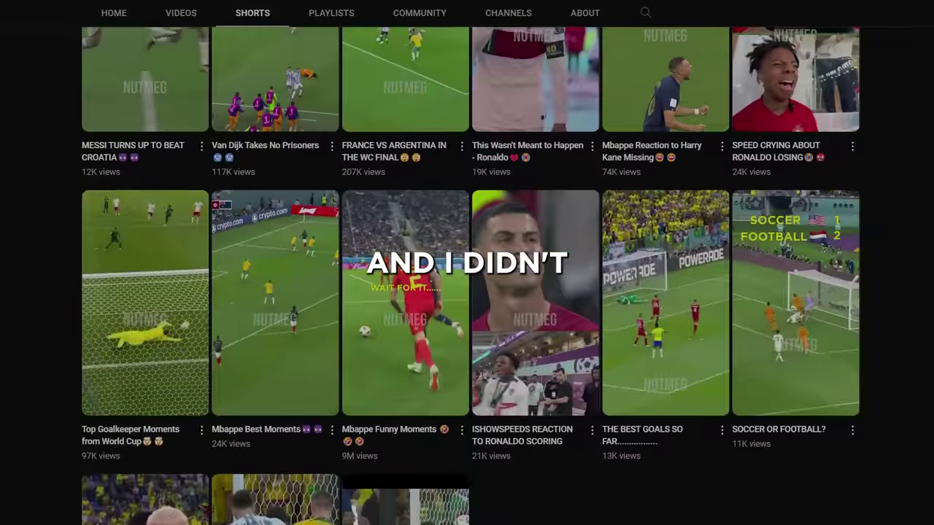
Step: Scroll through the channel's football Shorts, such as 'Van Dijk Takes No Prisoners' at 117K views
scroll(467, 277, "up", 10)
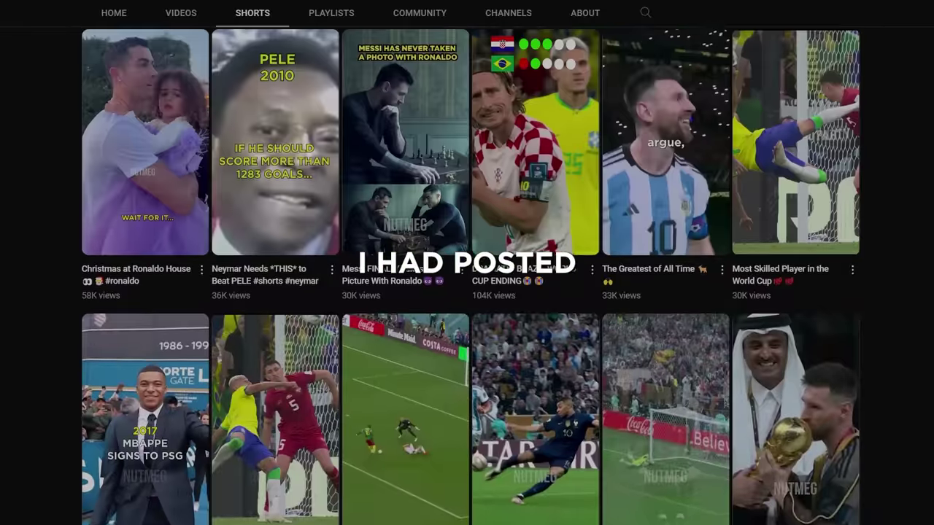
scroll(467, 278, "up", 2)
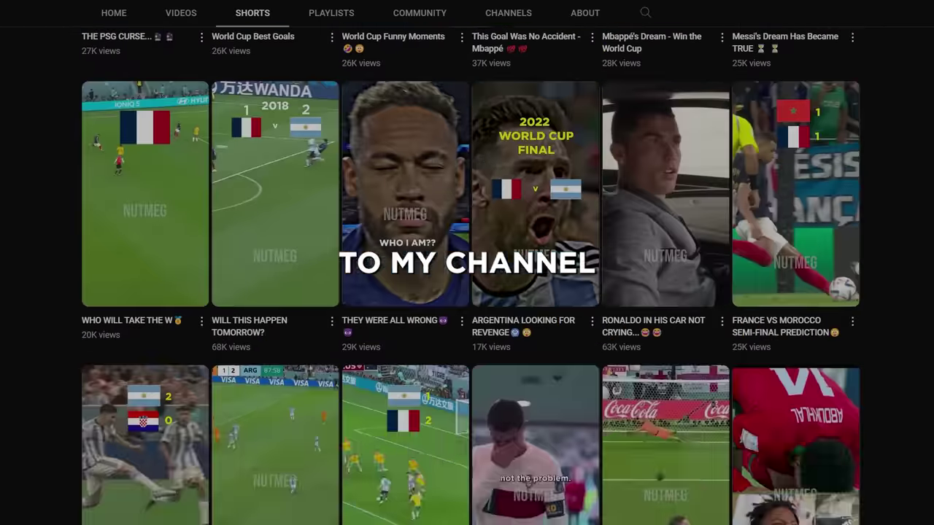
scroll(467, 277, "down", 5)
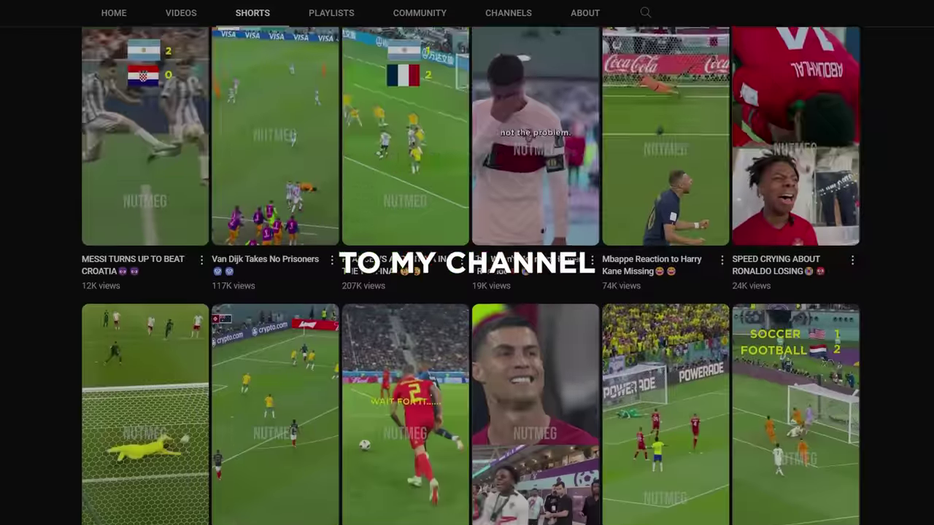
scroll(466, 277, "down", 3)
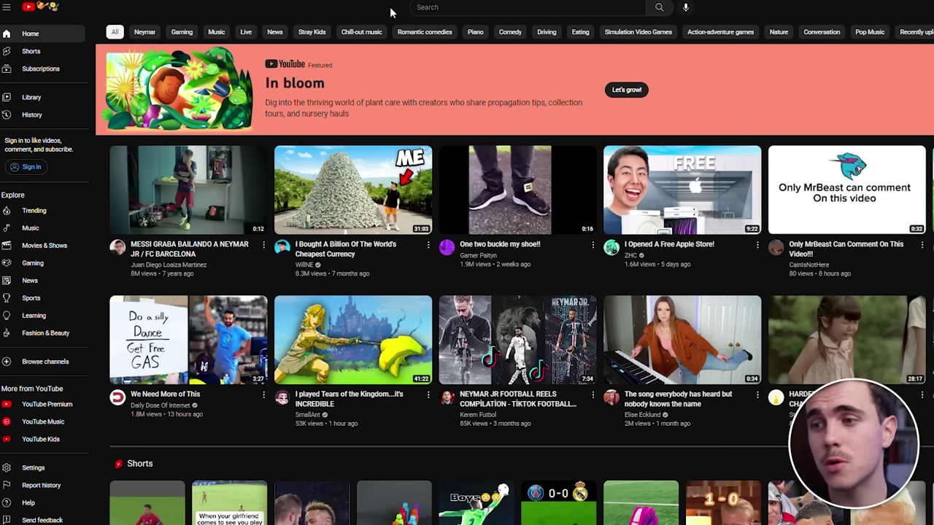
Step: Search YouTube for 'neymar funny moments' and open the top 49M-view Short
type("neymar funny momen")
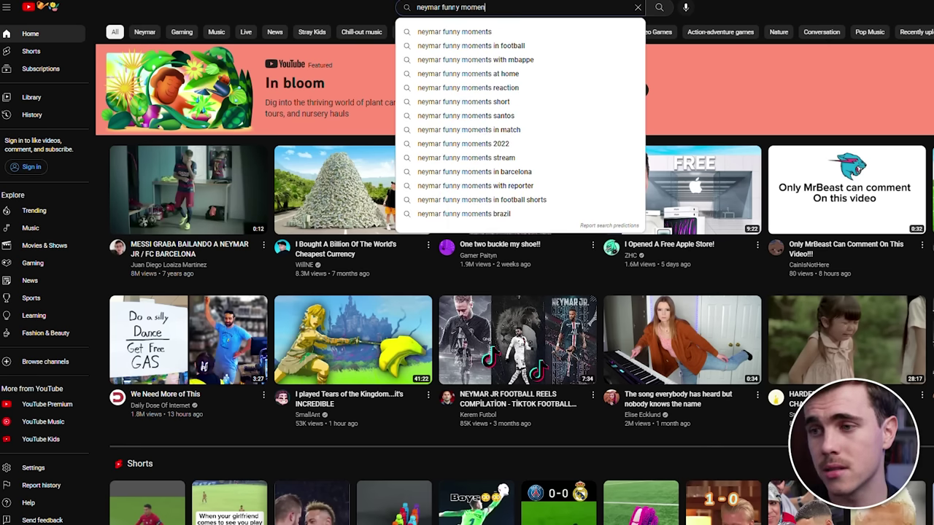
type("ts")
key("Return")
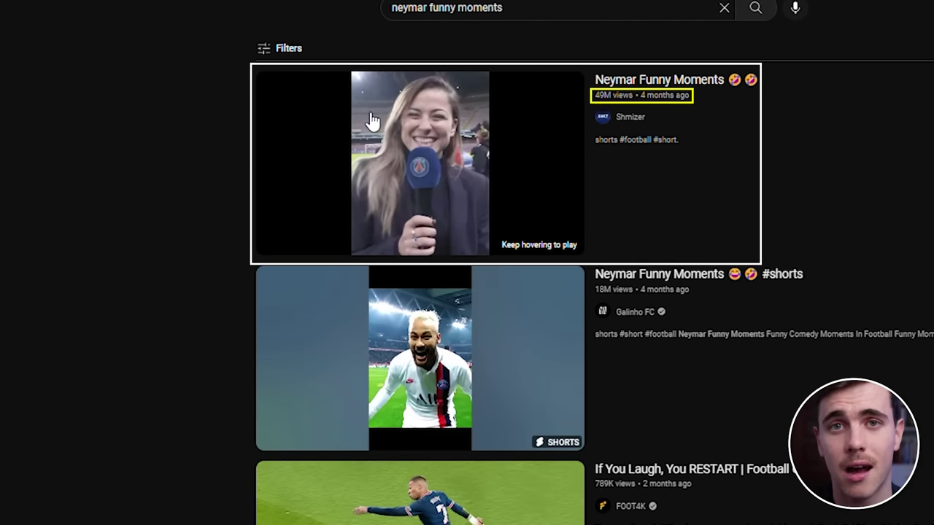
left_click(372, 120)
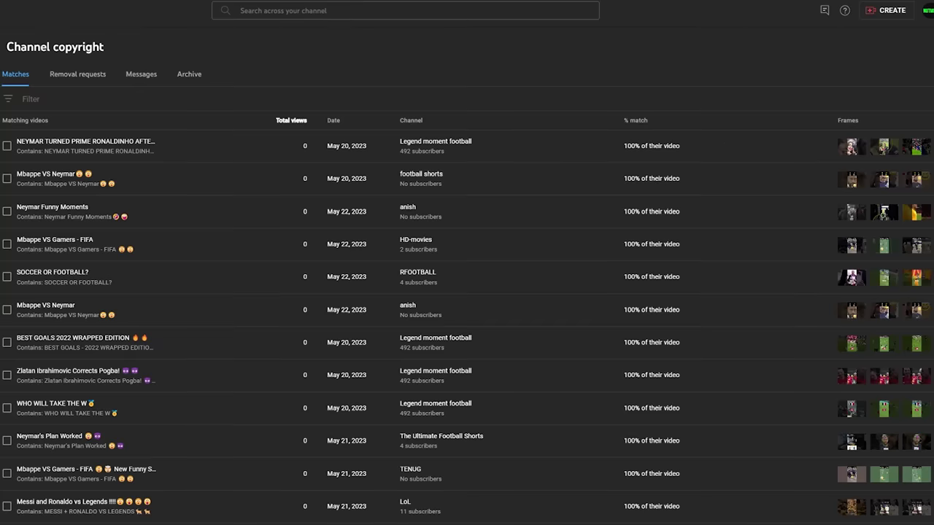
Step: Scroll through the Channel copyright Matches list of reuploads
scroll(467, 292, "down", 5)
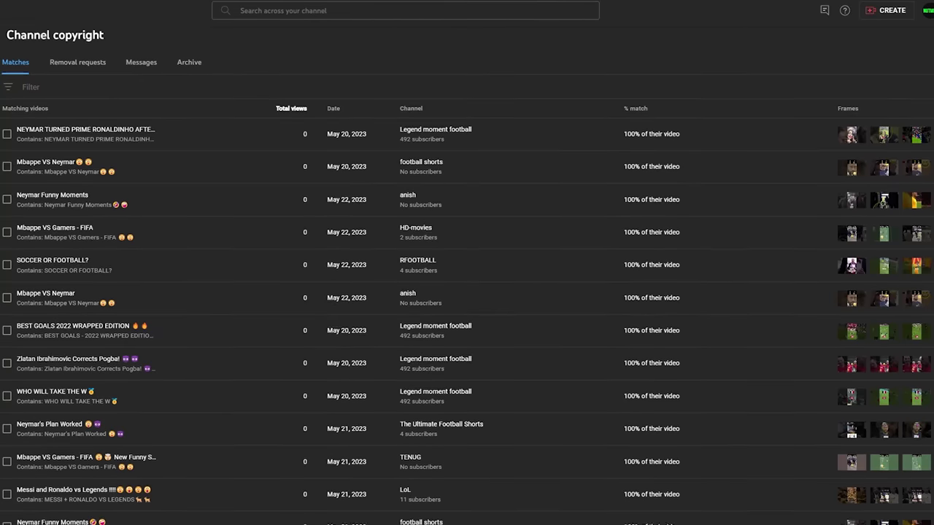
scroll(467, 309, "down", 10)
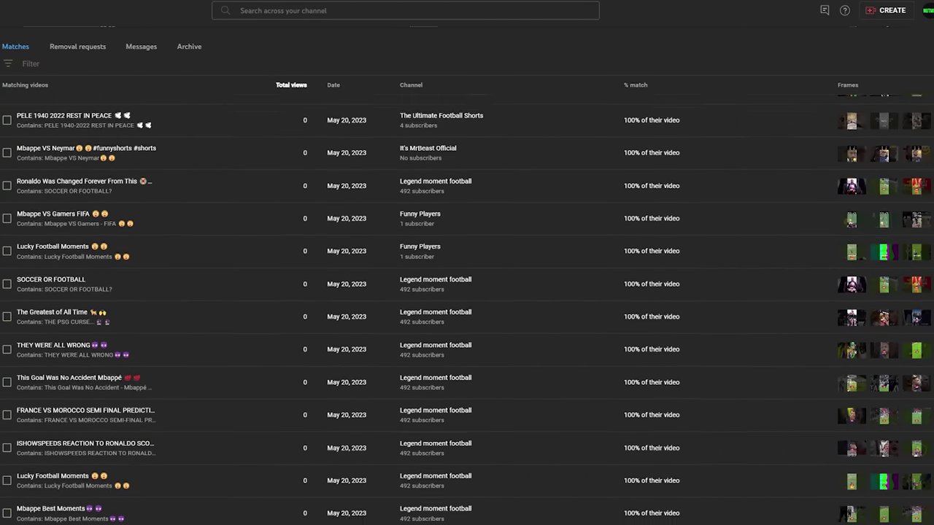
scroll(466, 308, "down", 6)
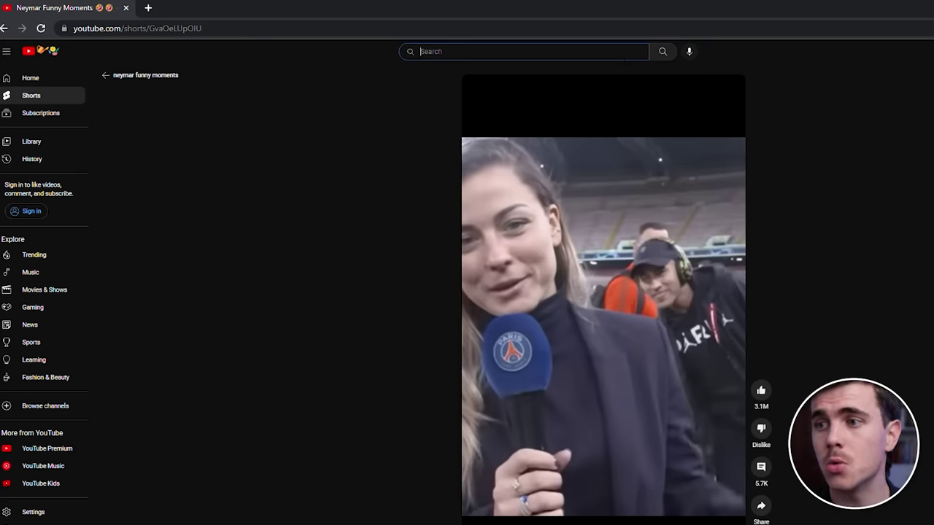
Step: Search 'psg reporter with neymar in background', open PSG's NO COMMENT video, and jump to 3:44
type("psg reporter with neymar in background")
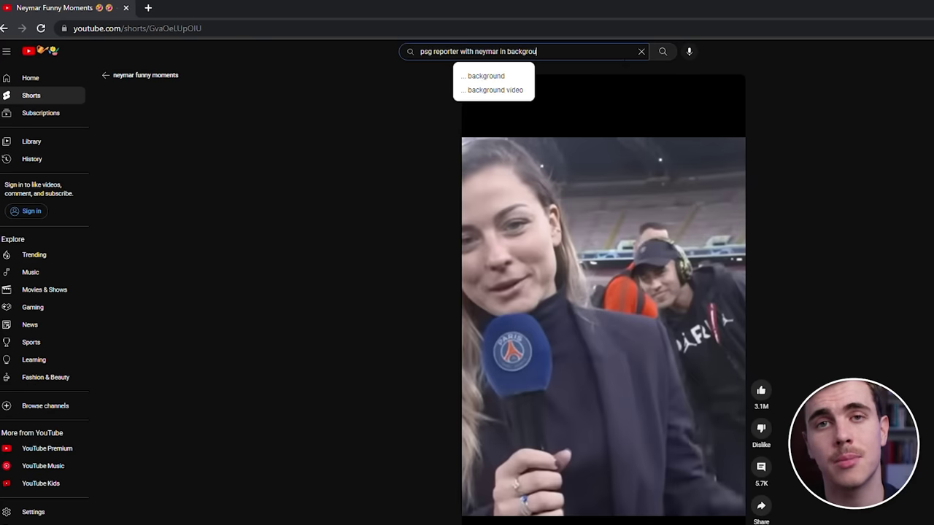
scroll(243, 260, "down", 5)
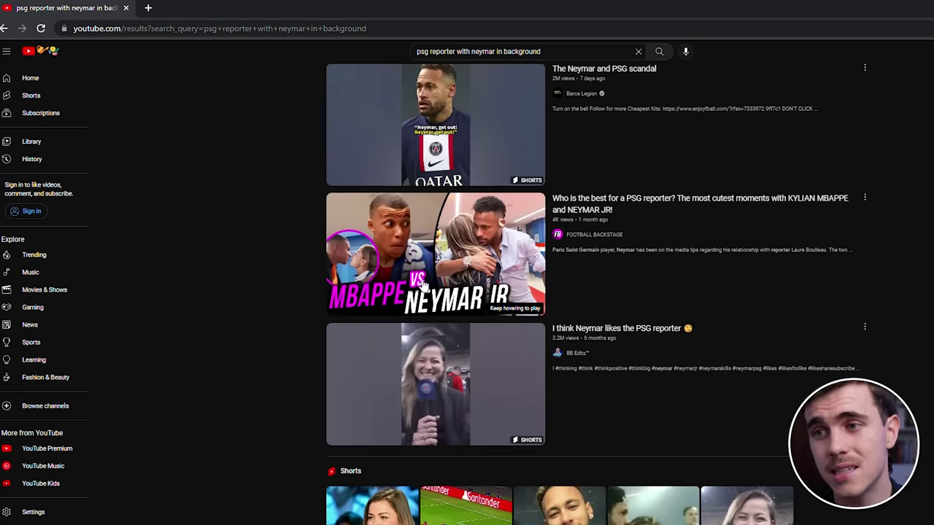
scroll(243, 260, "down", 5)
left_click(328, 306)
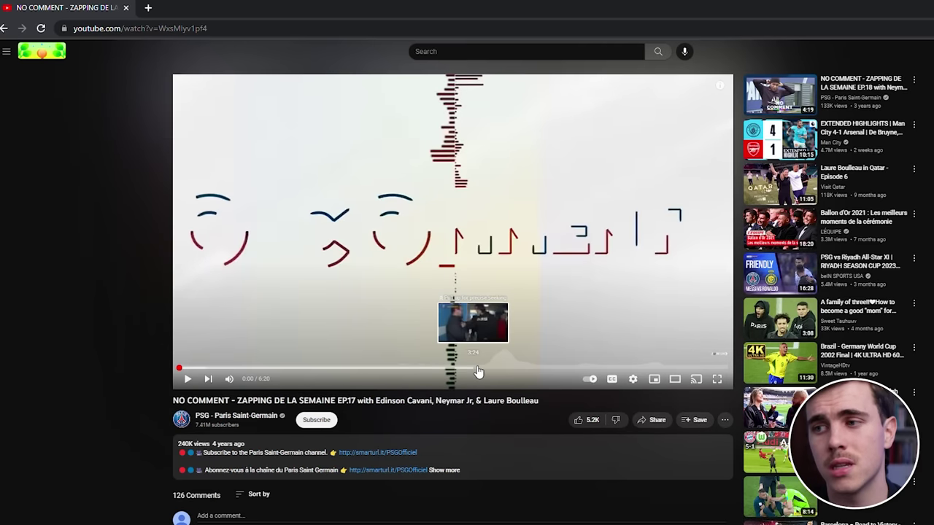
left_click(503, 369)
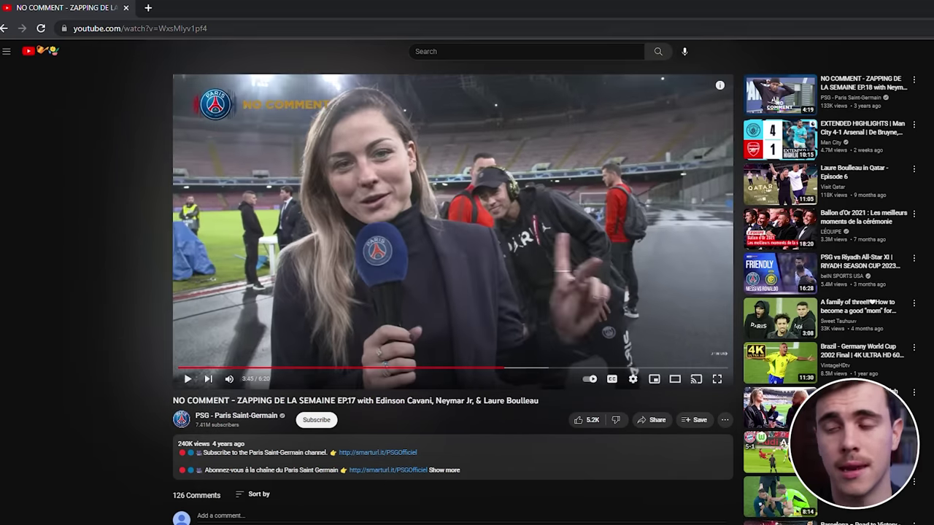
type("free yo")
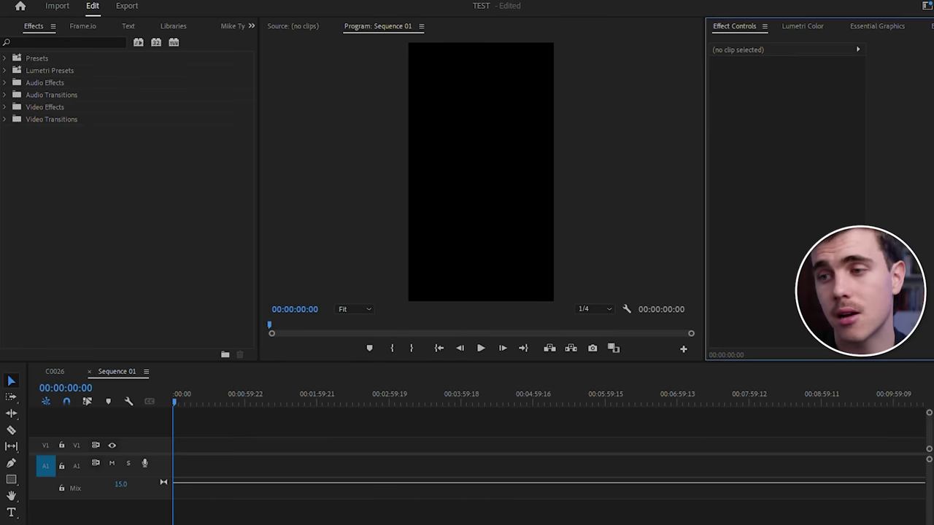
Step: Place the PSG clip at the timeline start and delete its A1 audio, keeping the video
left_click_drag(218, 510, 171, 452)
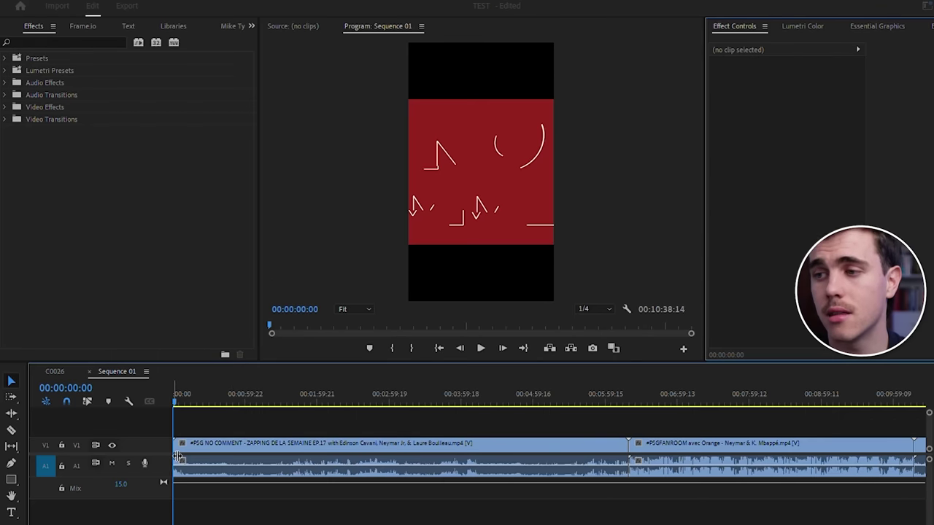
left_click(178, 461)
left_click(660, 471, "alt")
key("Delete")
scroll(688, 461, "down", 2)
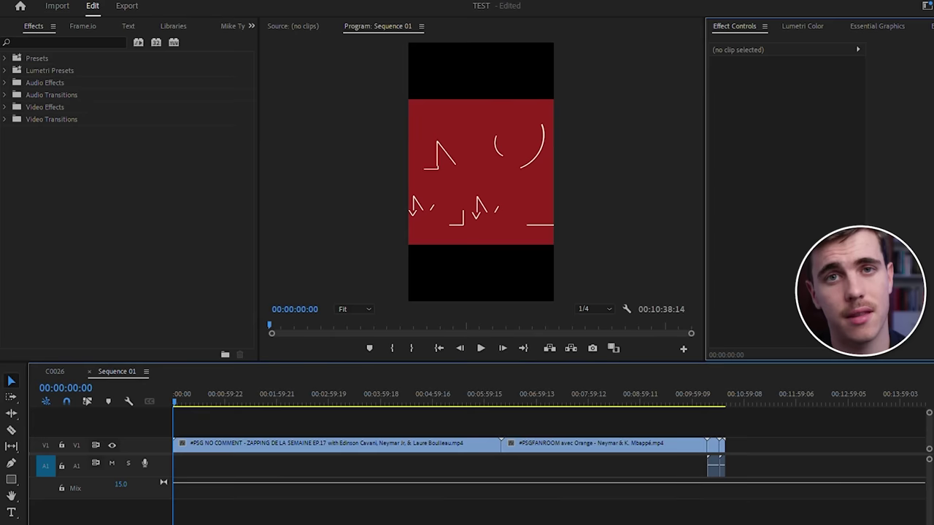
scroll(551, 438, "up", 4)
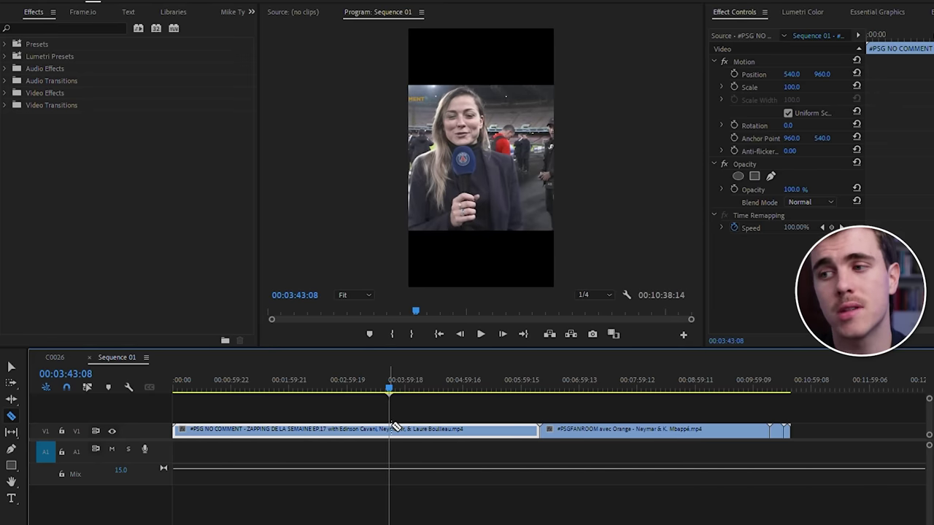
Step: Razor the reporter clip where she starts laughing and delete the footage before the cut
key("space")
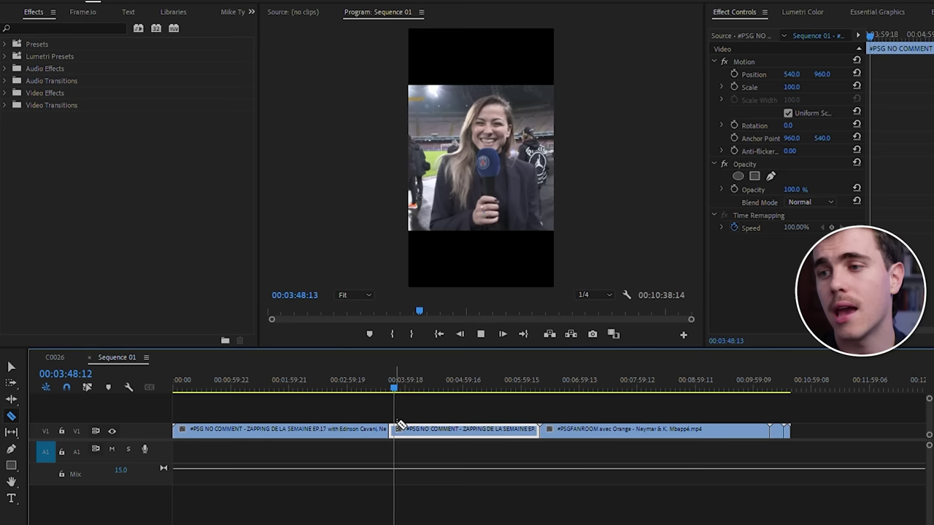
left_click(399, 425)
left_click(358, 428)
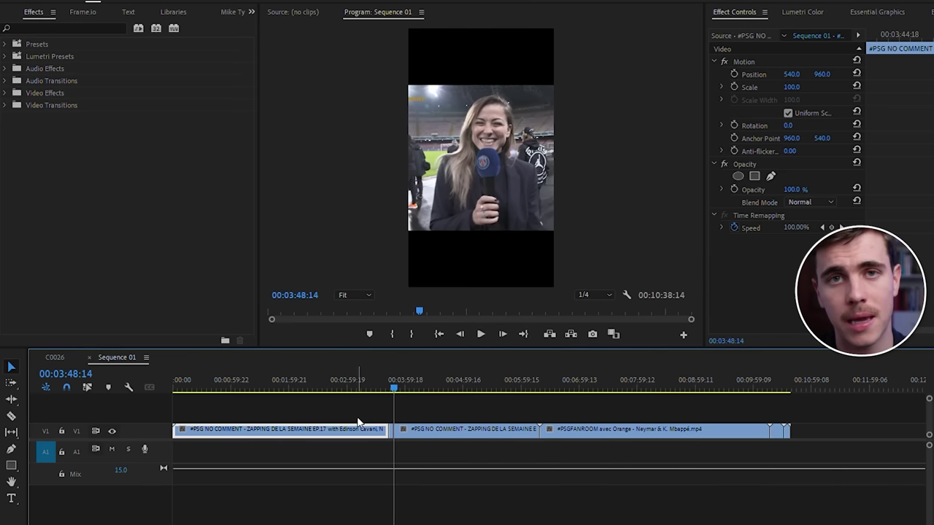
key("Delete")
left_click(415, 428)
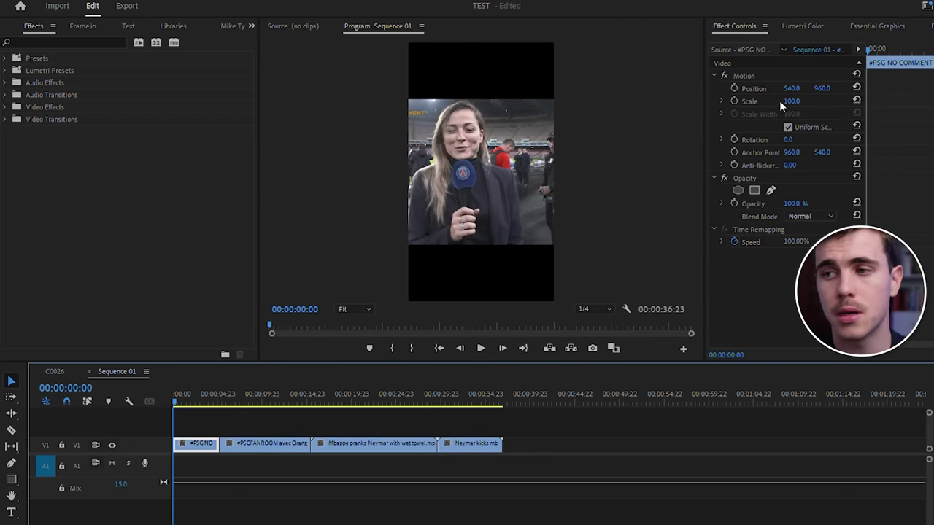
left_click(790, 101)
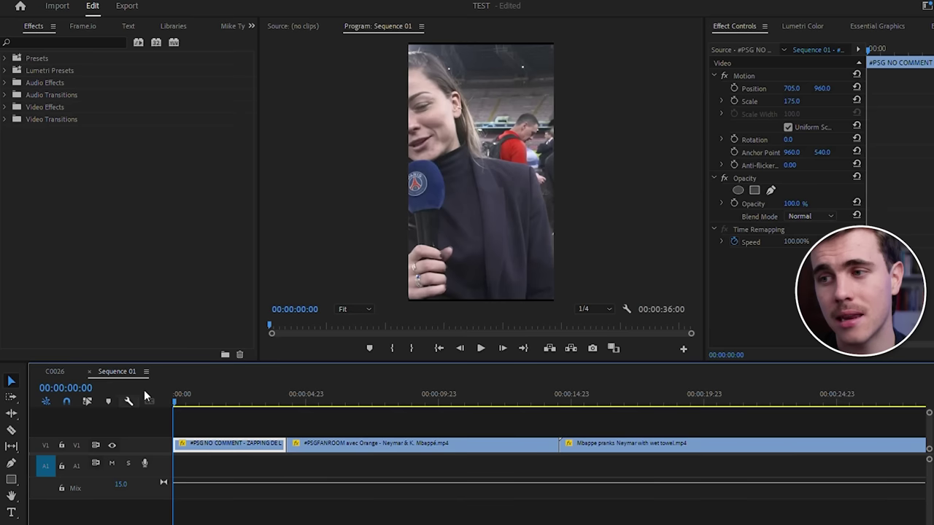
Step: Move the playhead to the opening frames of the reporter clip
left_click_drag(175, 392, 180, 392)
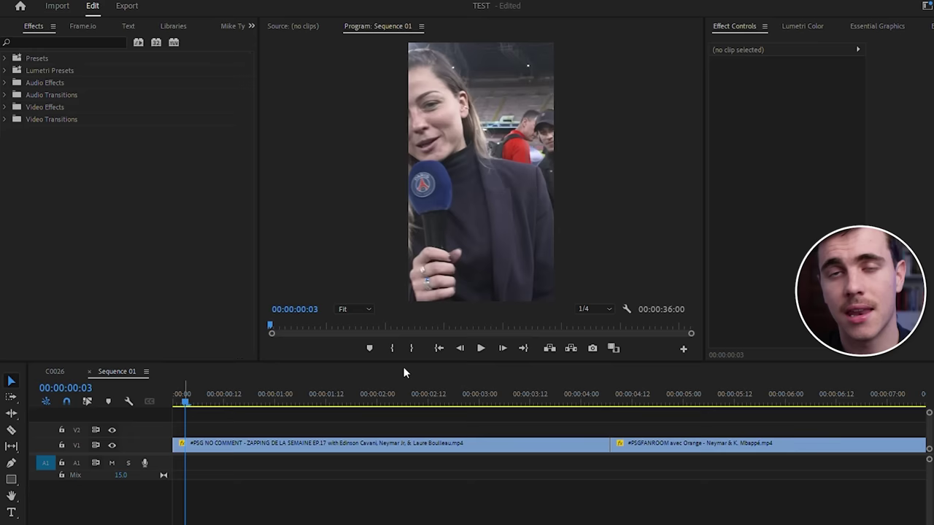
Step: Add the laughing emoji on V2, move it higher, and place the pop sound at the start
left_click_drag(403, 371, 187, 423)
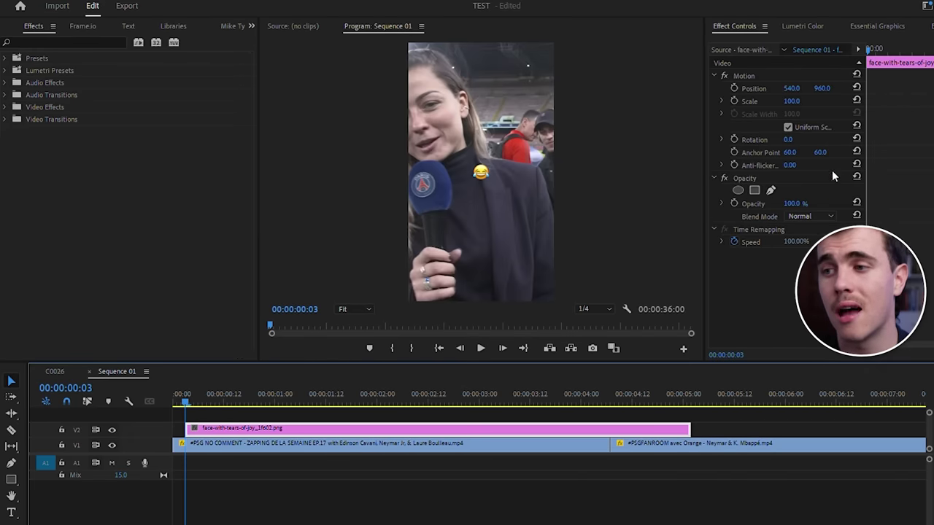
left_click_drag(811, 89, 802, 89)
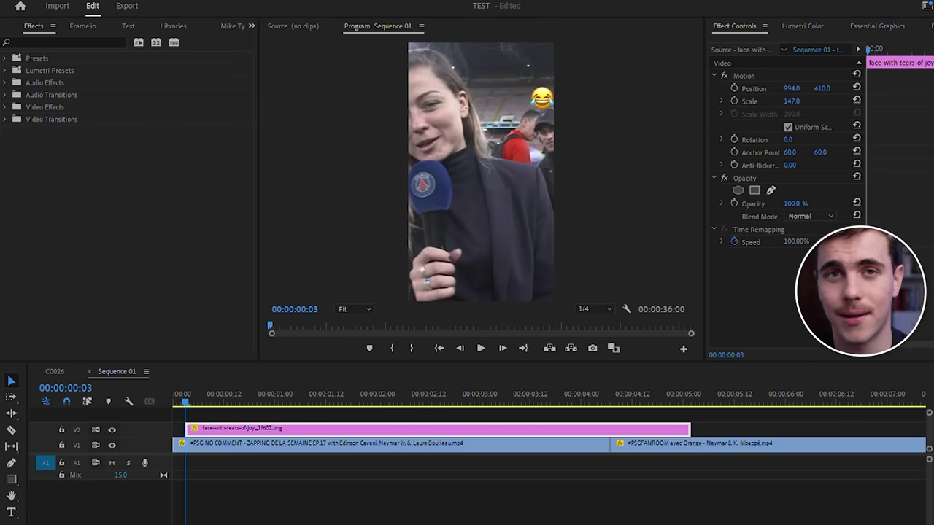
left_click_drag(255, 467, 218, 462)
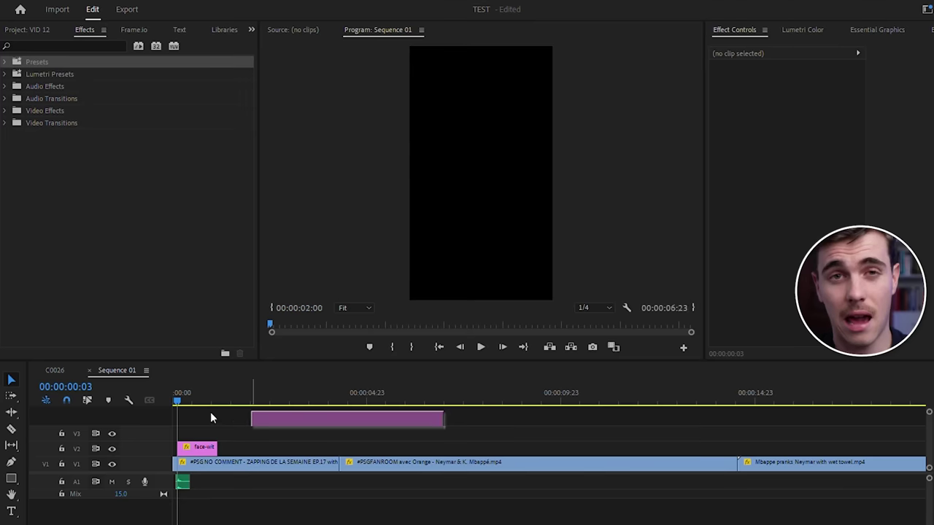
Step: Add the arrow image, trim it to the emoji's length, and rotate it -147° toward the player
left_click_drag(346, 436, 274, 433)
left_click(218, 432)
key("v")
left_click(244, 432)
key("Delete")
left_click_drag(788, 143, 755, 142)
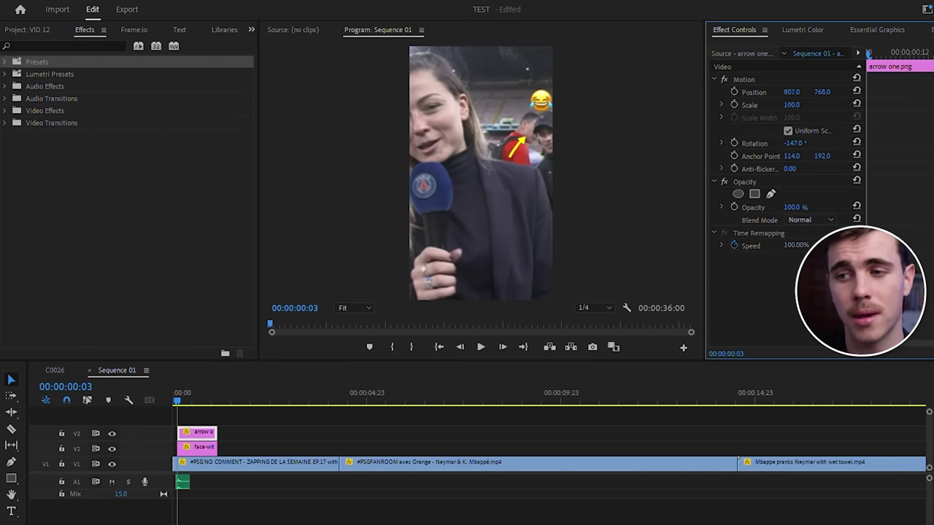
Step: Add yellow Gotham Bold NEYMAR text below the arrow
key("t")
left_click(487, 158)
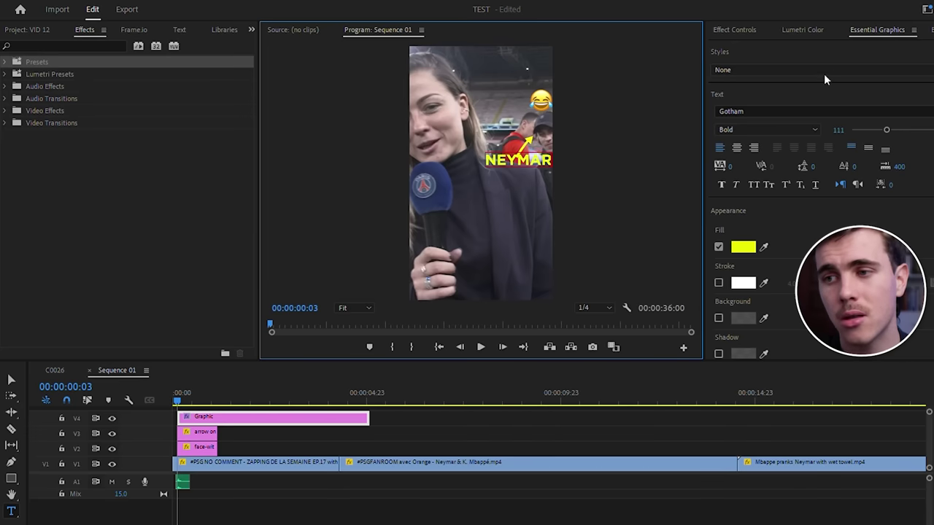
left_click(830, 76)
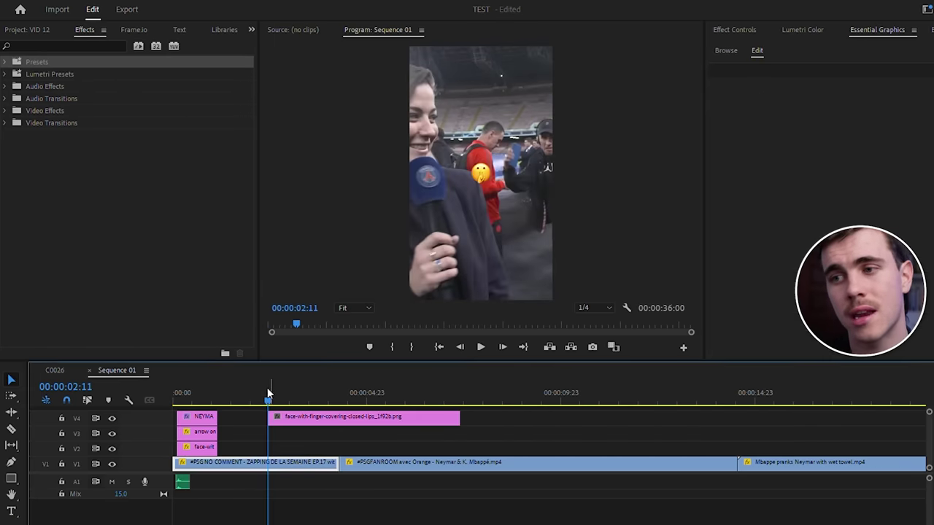
Step: Place the finger-on-lips emoji at 00:00:02:13 with Position 928/439 and Scale 130
left_click_drag(268, 386, 272, 386)
left_click(365, 417)
left_click(802, 30)
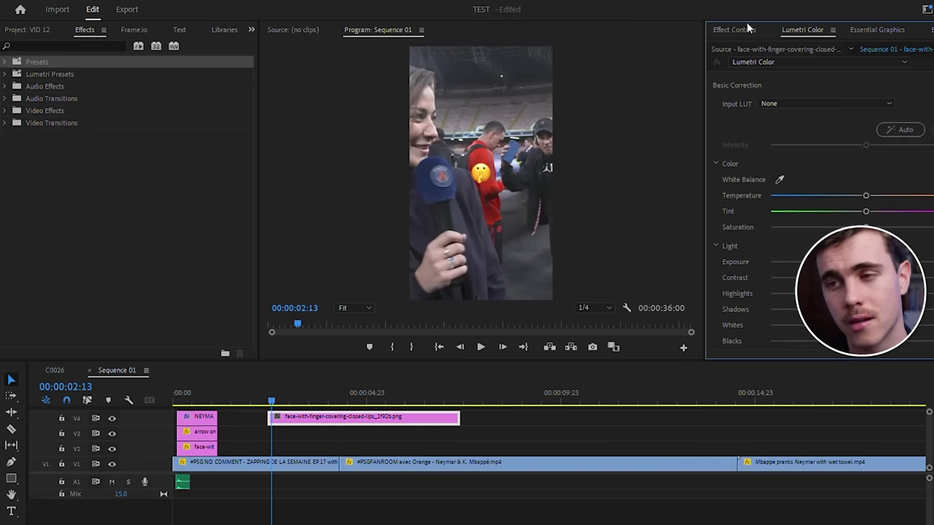
left_click(753, 31)
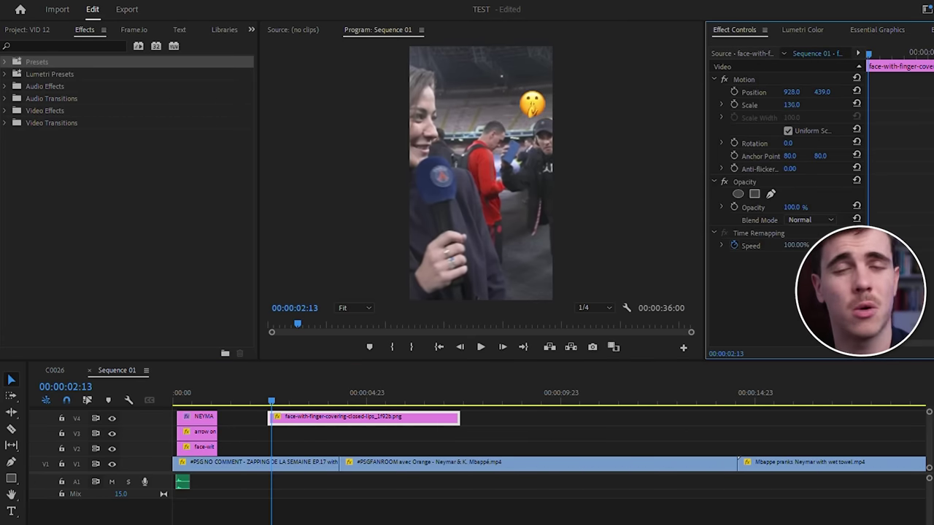
left_click(203, 479)
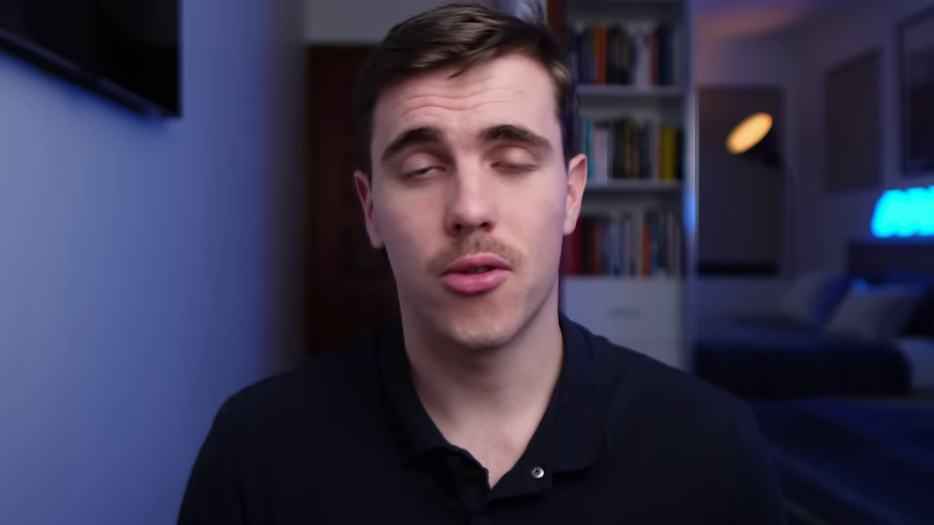
Step: Raise the emoji clip's Scale value to 326 in Effect Controls
mouse_move(800, 66)
left_mouse_down()
mouse_move(825, 67)
mouse_move(808, 66)
left_mouse_up()
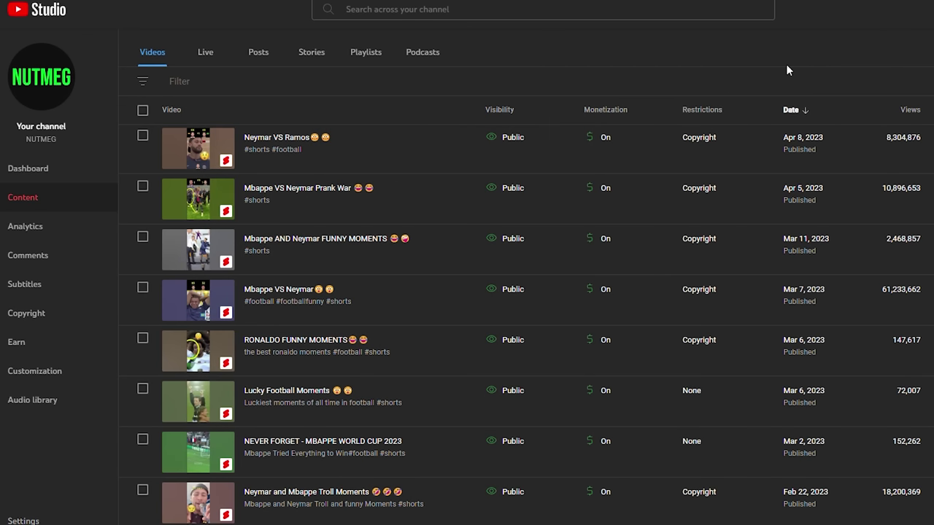
mouse_move(706, 145)
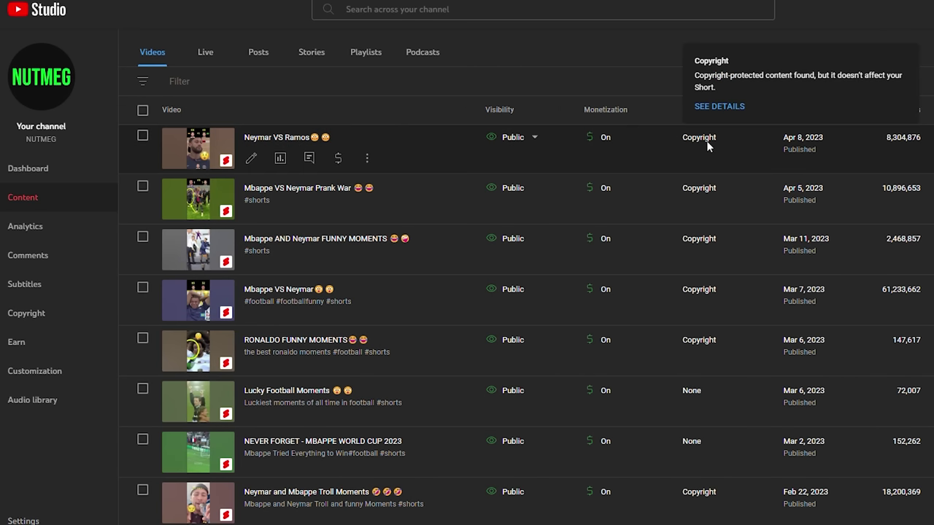